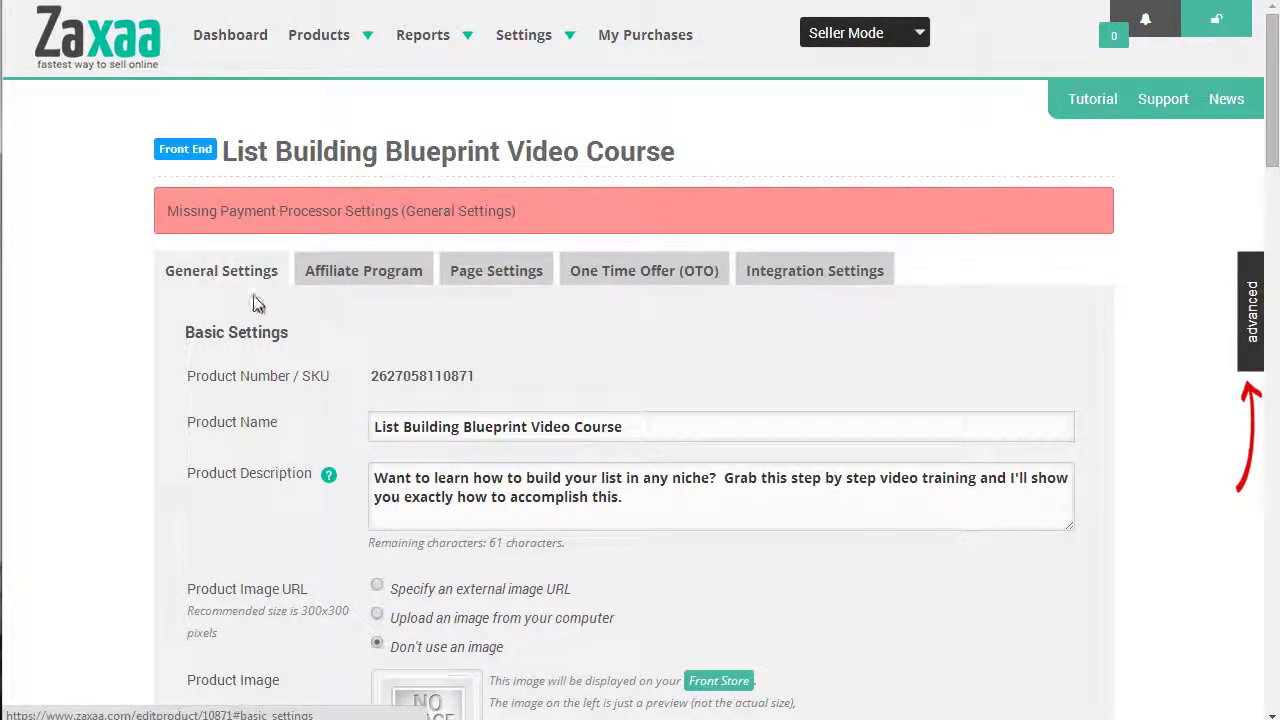
Go to the Payment Integration settings page from the Settings menu.
scroll(311, 337, down, 3)
scroll(315, 330, down, 3)
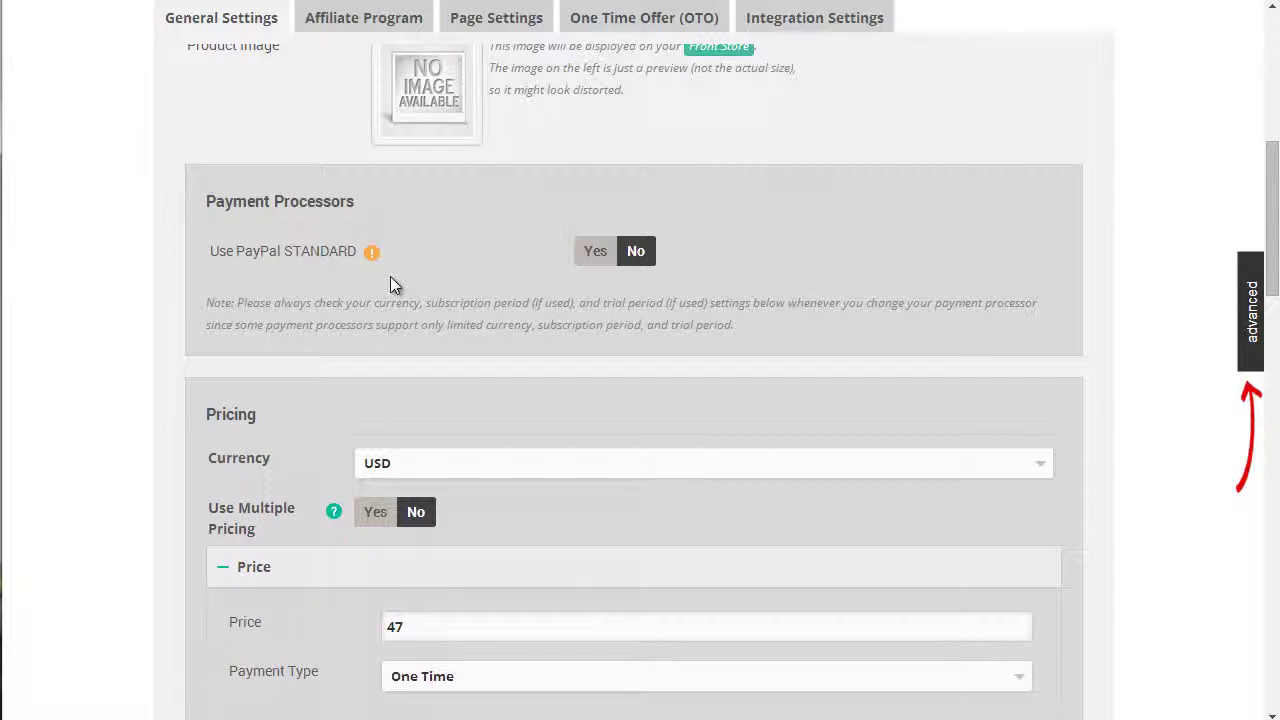
scroll(390, 276, up, 5)
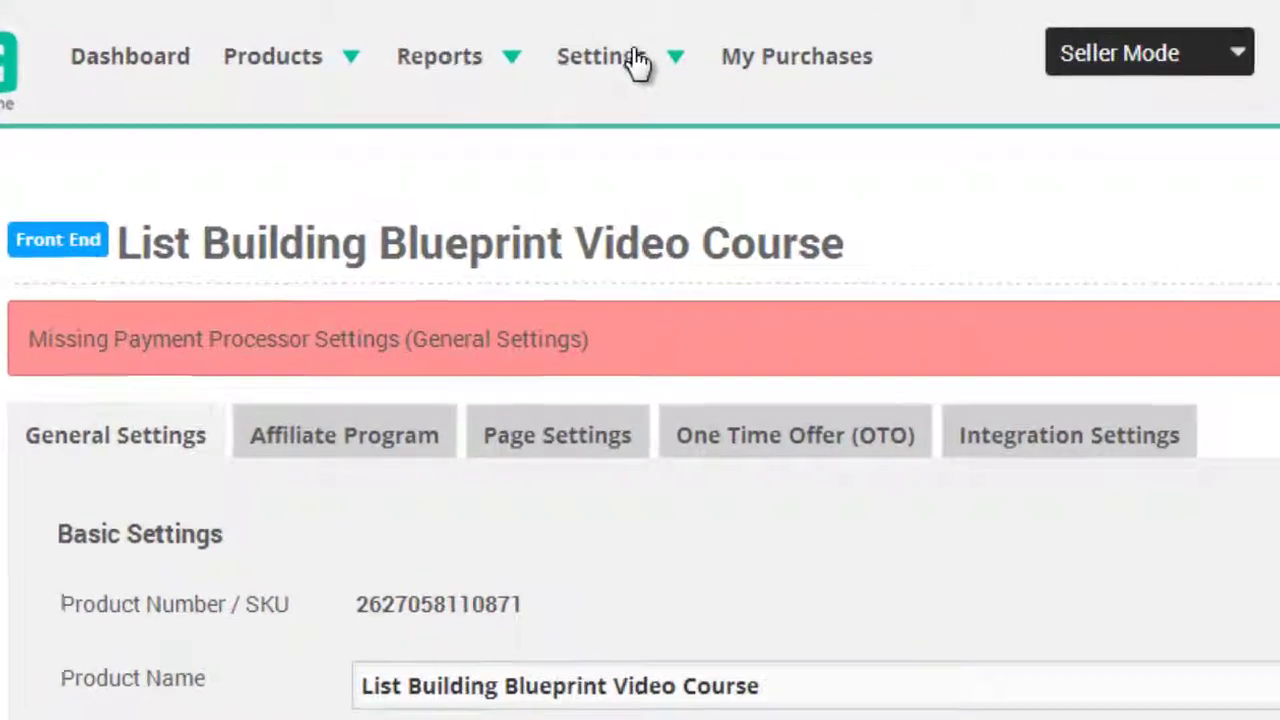
click(577, 49)
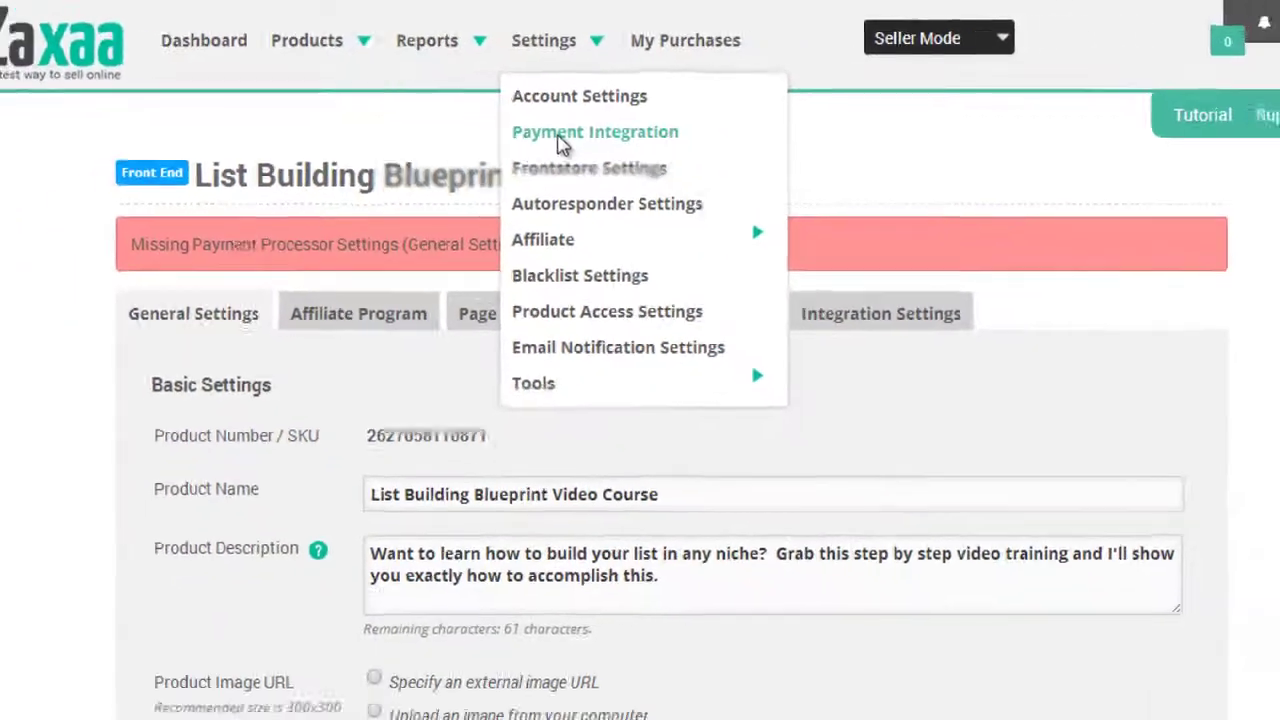
click(561, 145)
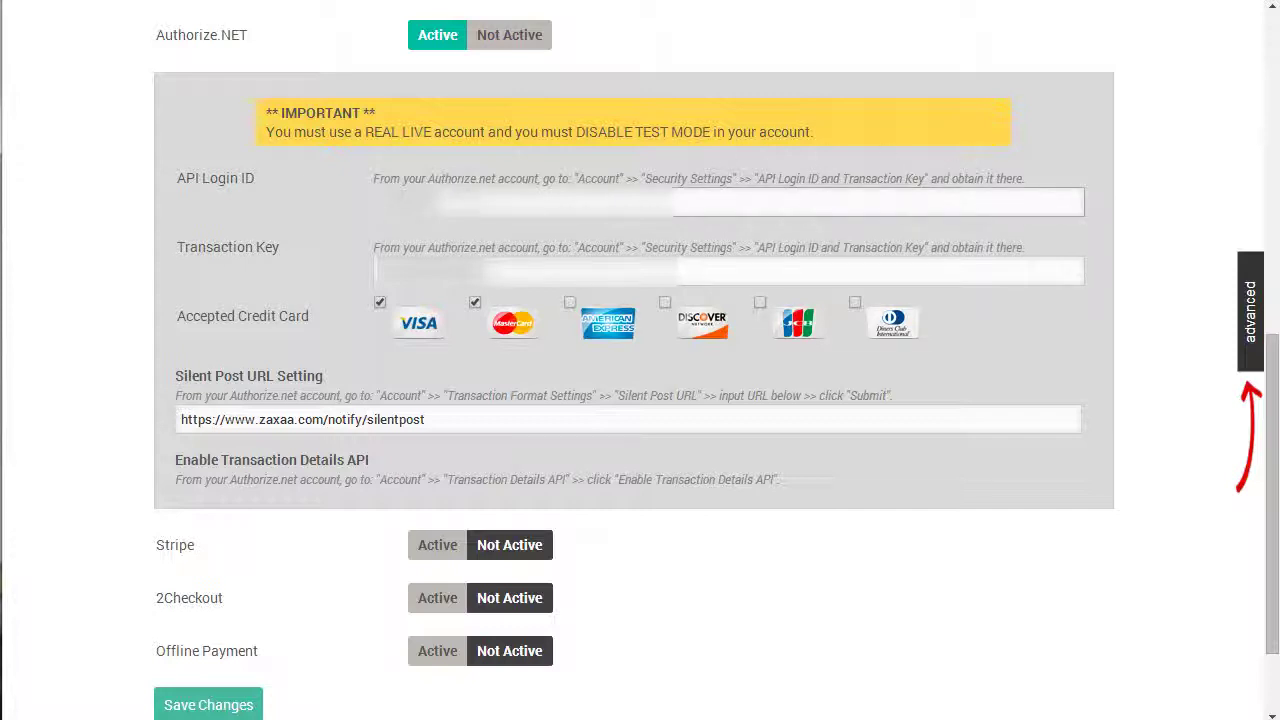
Fill in Authorize.NET's API Login ID and Transaction Key and accept American Express cards.
drag(445, 204, 371, 202)
click(371, 195)
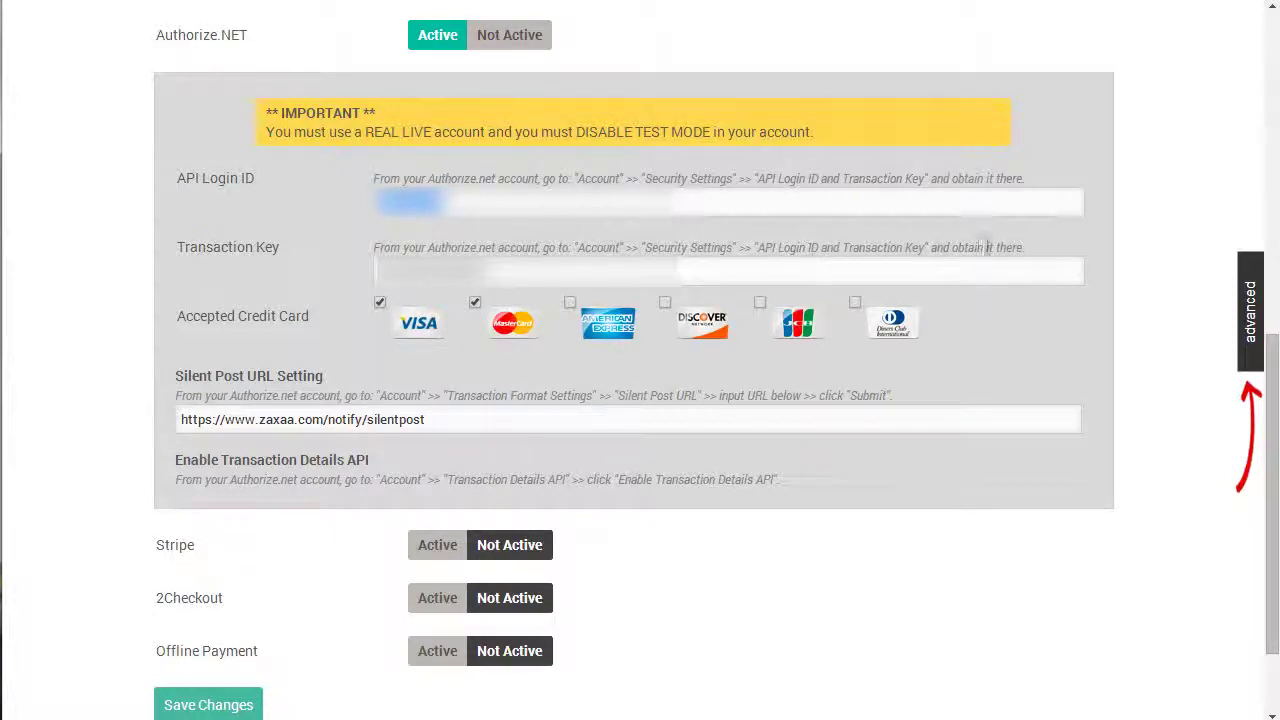
click(660, 271)
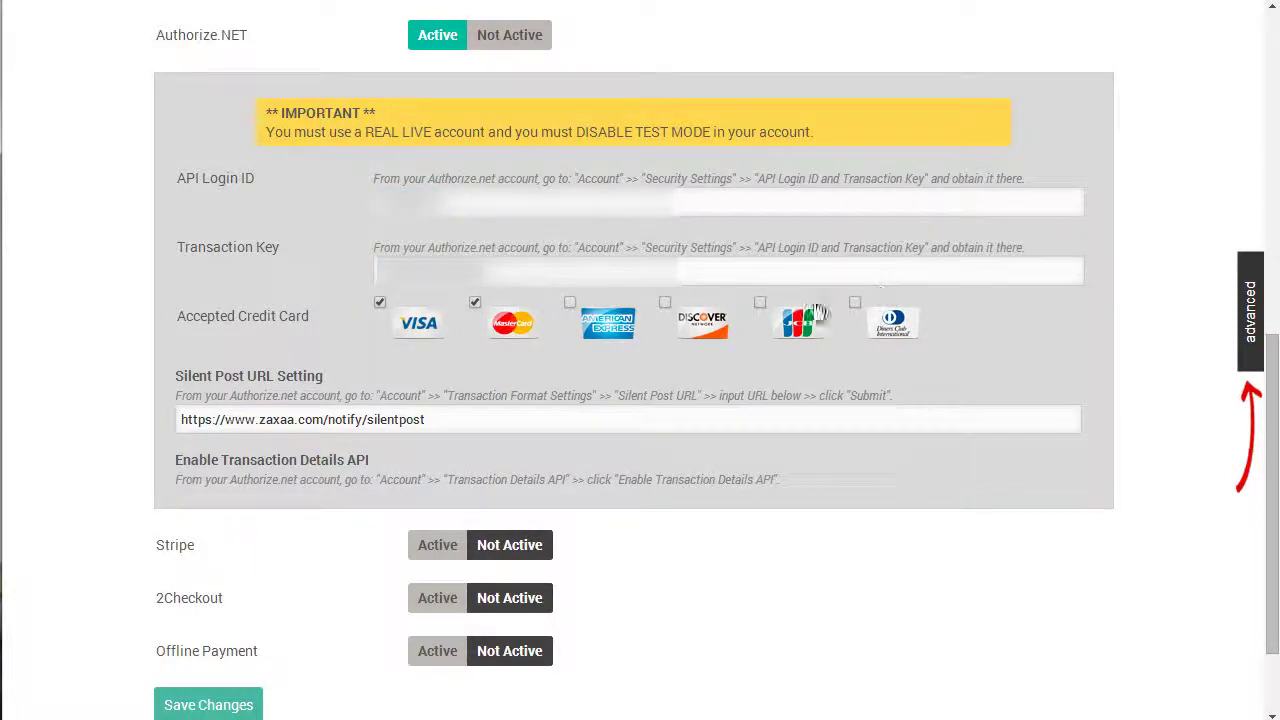
click(570, 302)
Set Stripe to Active as a payment processor.
click(447, 548)
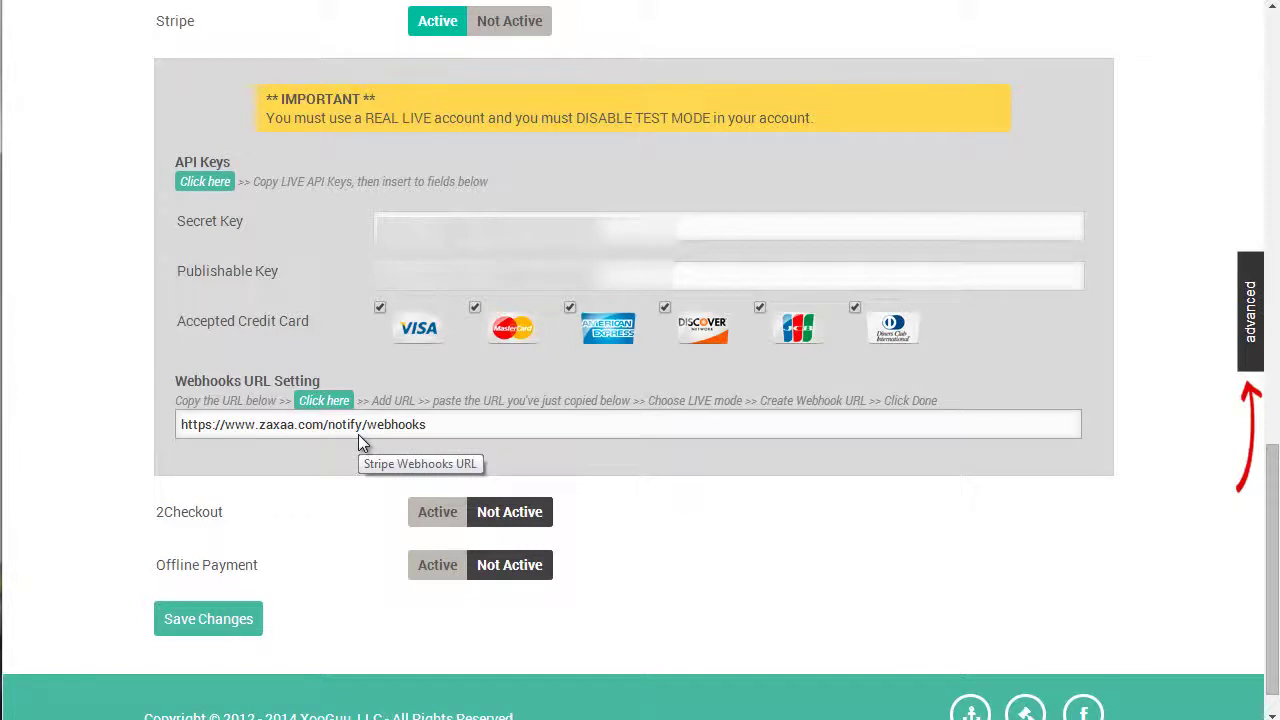
Activate 2Checkout and enter its account number, secret word, API username and API password.
click(455, 522)
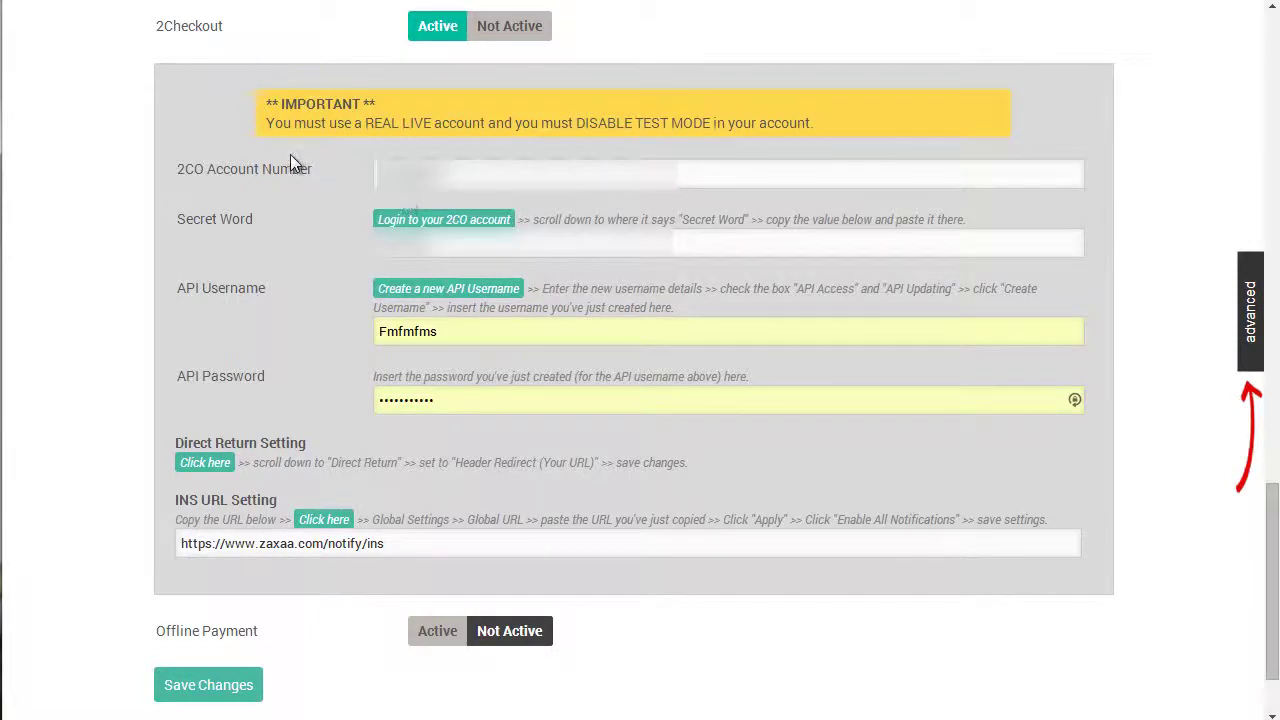
double_click(405, 243)
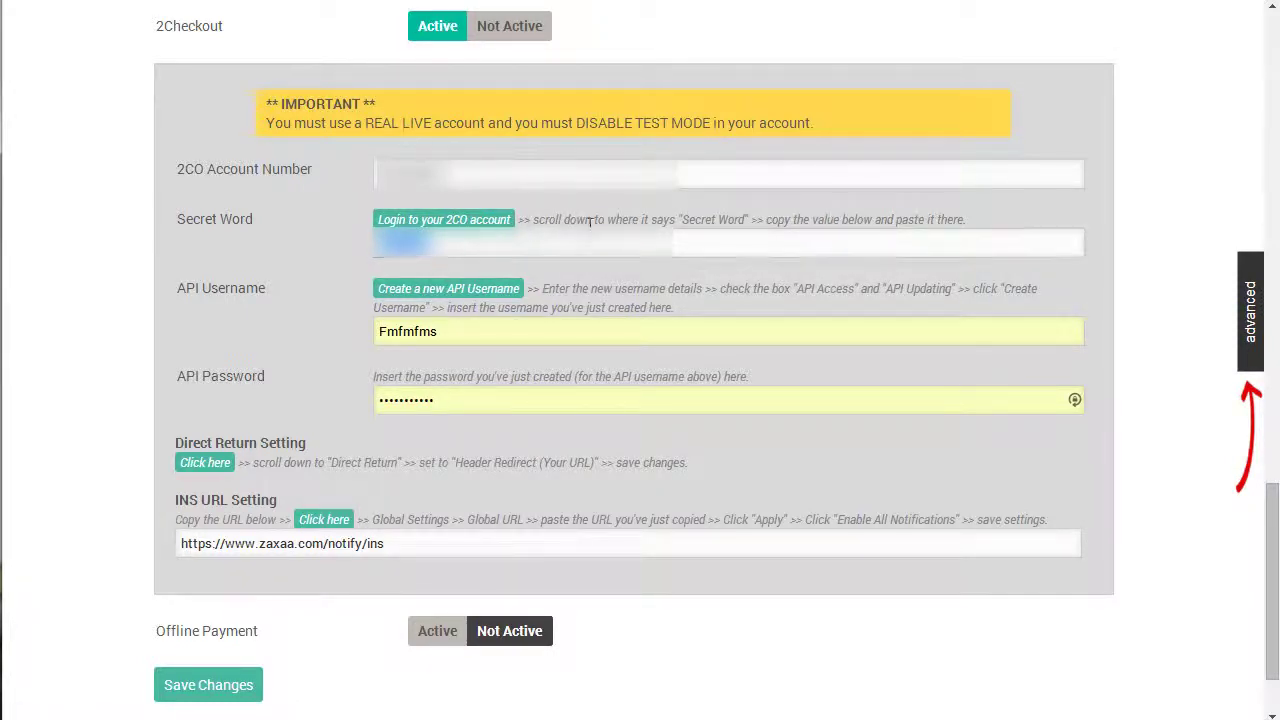
click(697, 243)
click(429, 328)
click(456, 397)
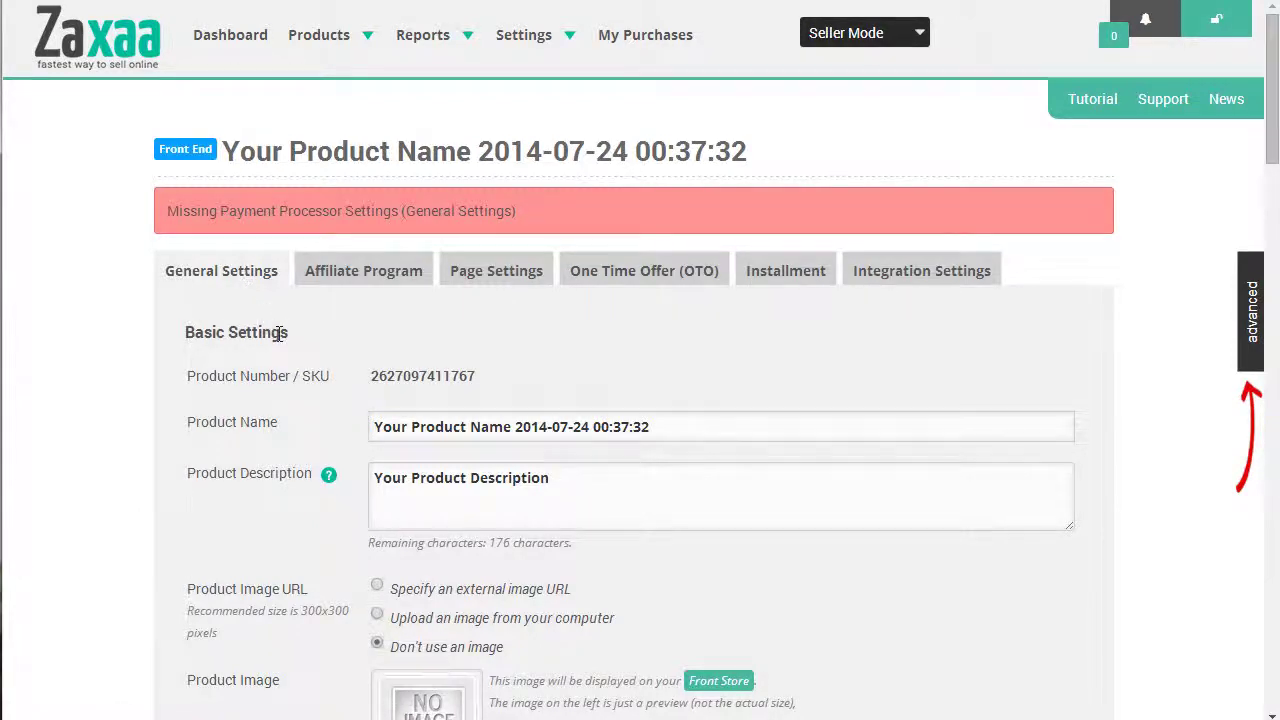
Scroll the new product's General Settings down to the Payment Processors section.
scroll(280, 340, down, 3)
scroll(277, 335, down, 2)
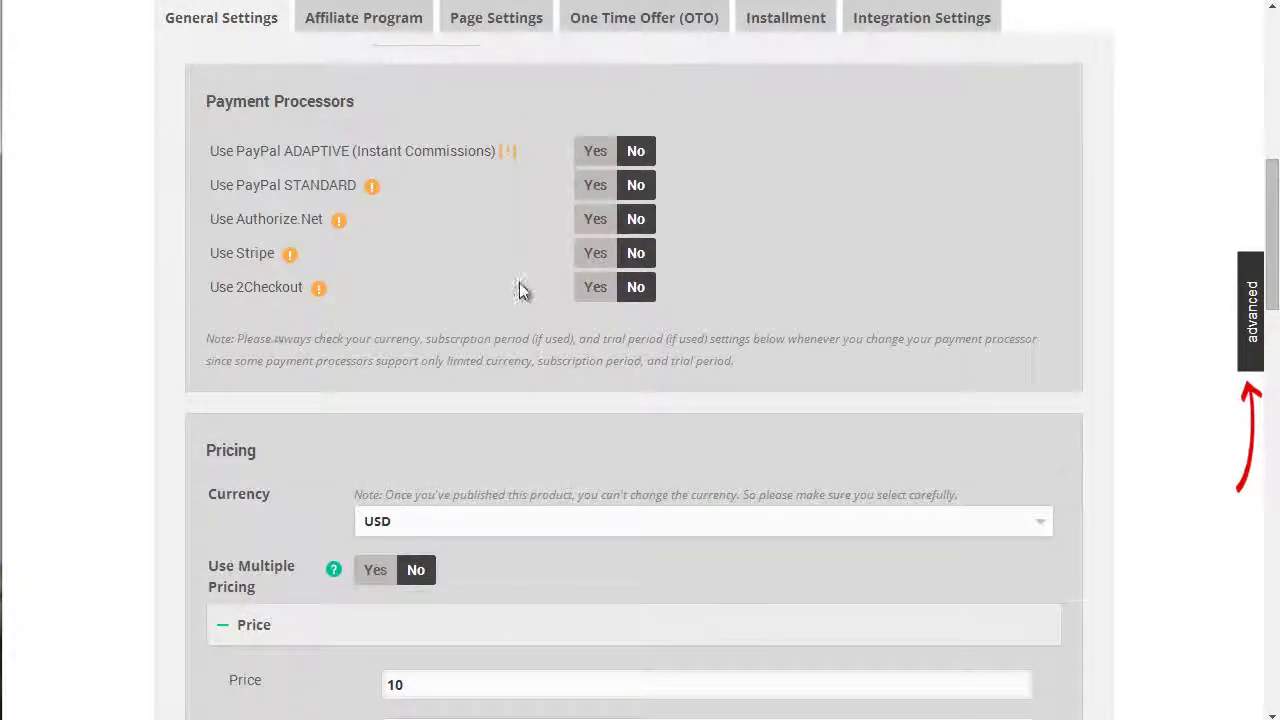